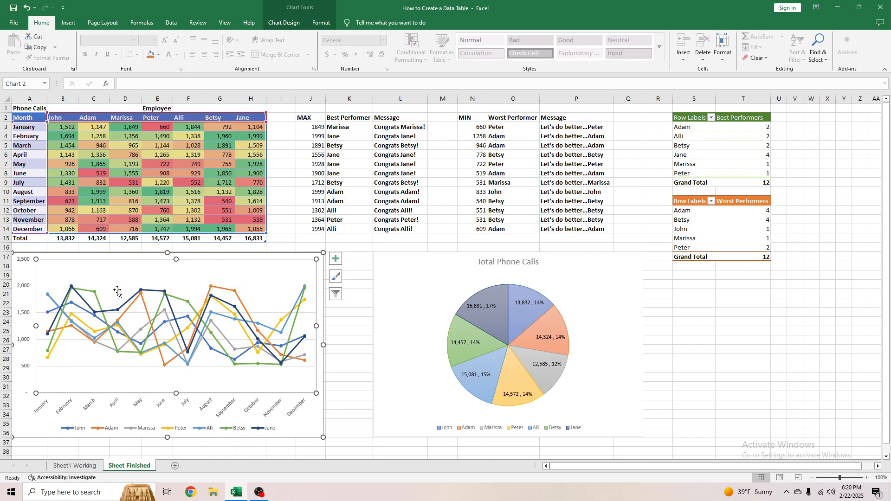
- Look over the total calls pie chart and the colour-scaled data table on the Sheet Finished sheet
click(414, 325)
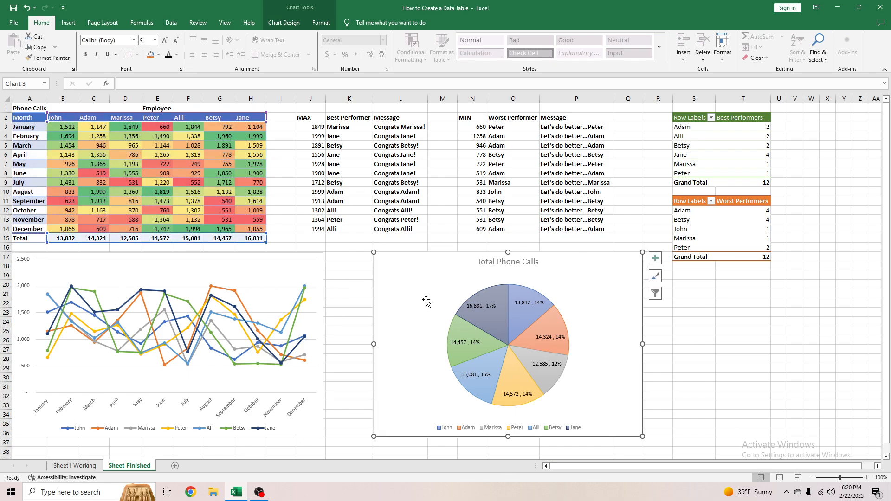
click(232, 185)
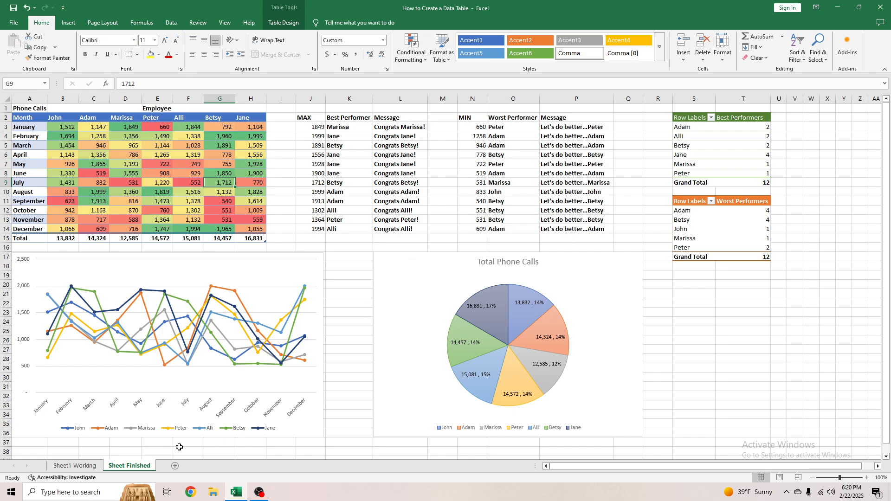
- On the Sheet1 Working sheet, compare the recommended charts for the monthly call data in A2:H14 and insert the line chart
click(74, 466)
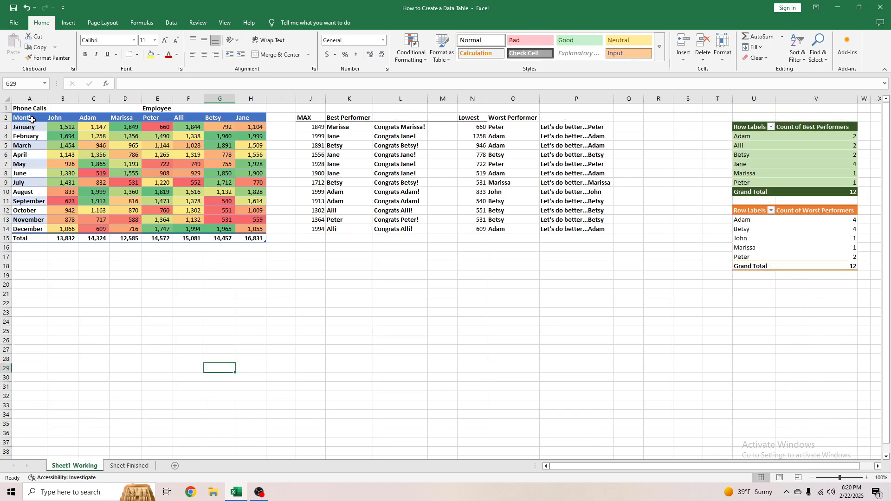
drag(32, 120, 253, 232)
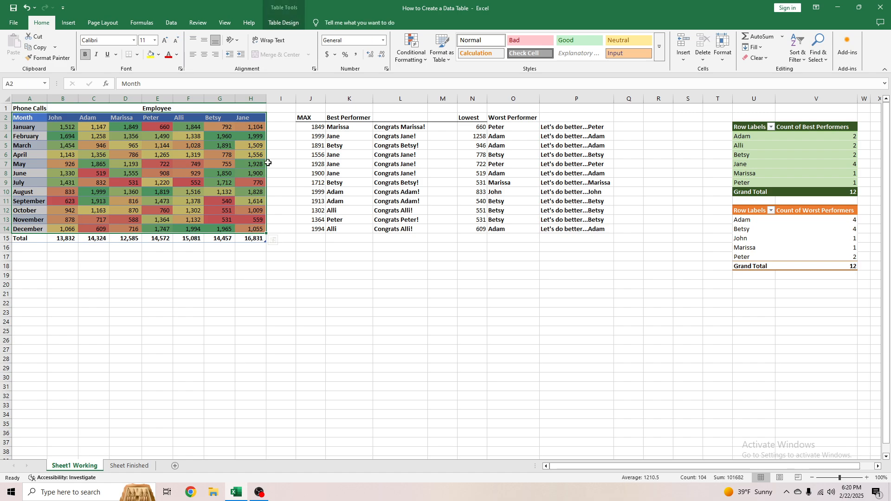
click(68, 23)
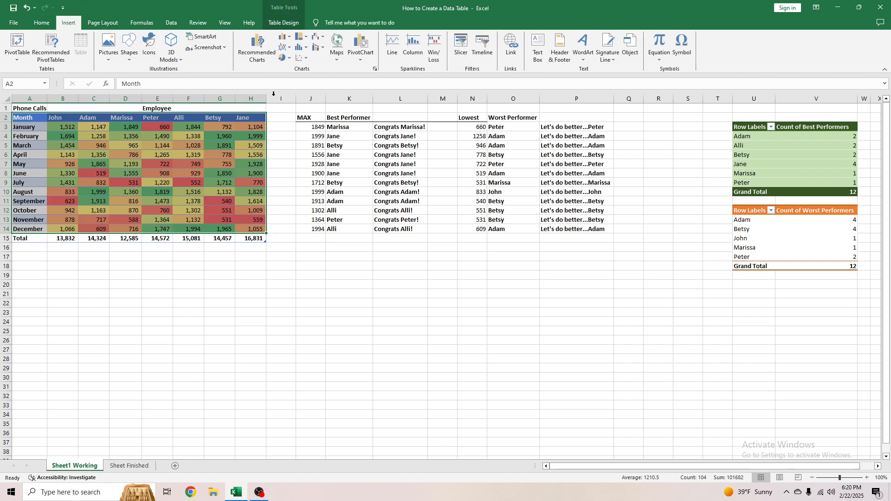
click(259, 58)
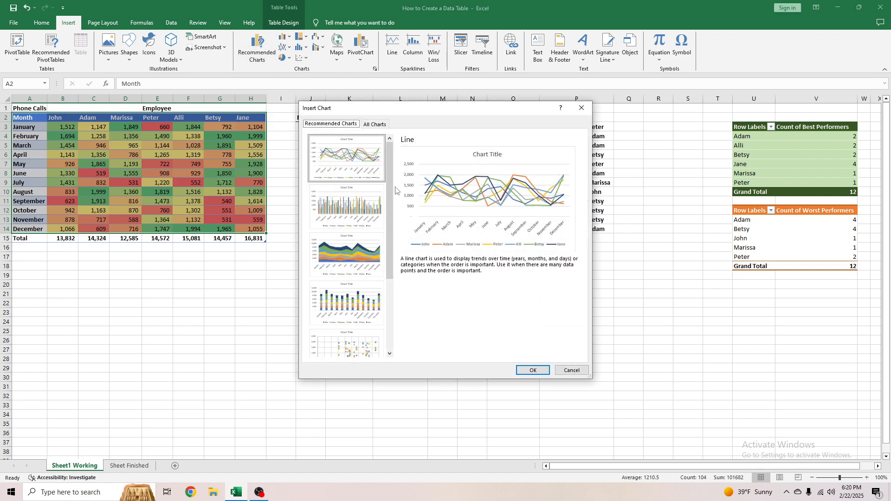
click(355, 208)
click(359, 271)
click(357, 302)
click(353, 342)
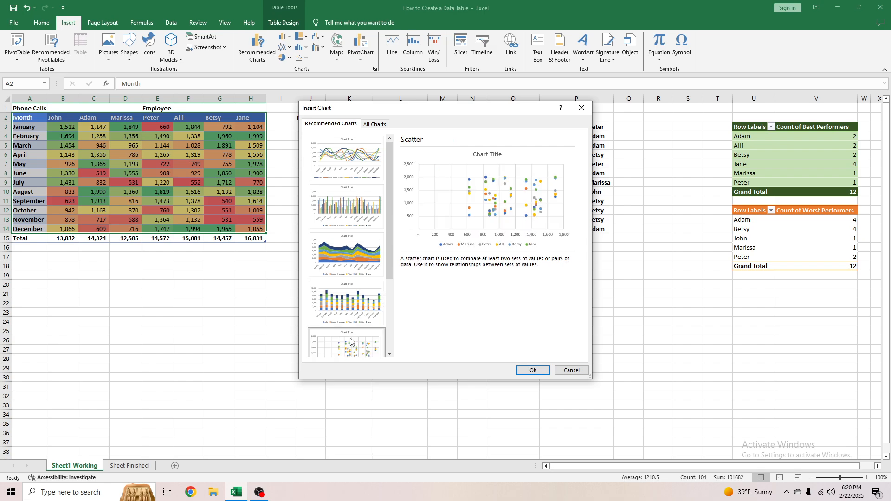
click(367, 159)
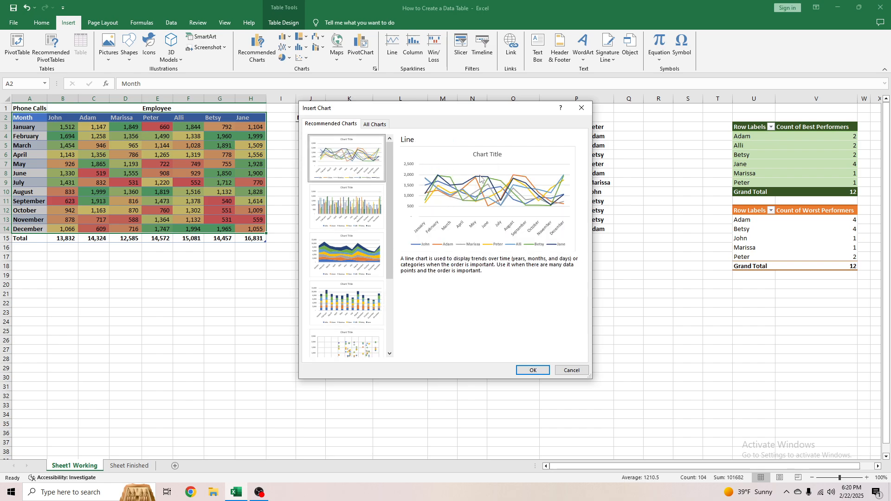
click(533, 370)
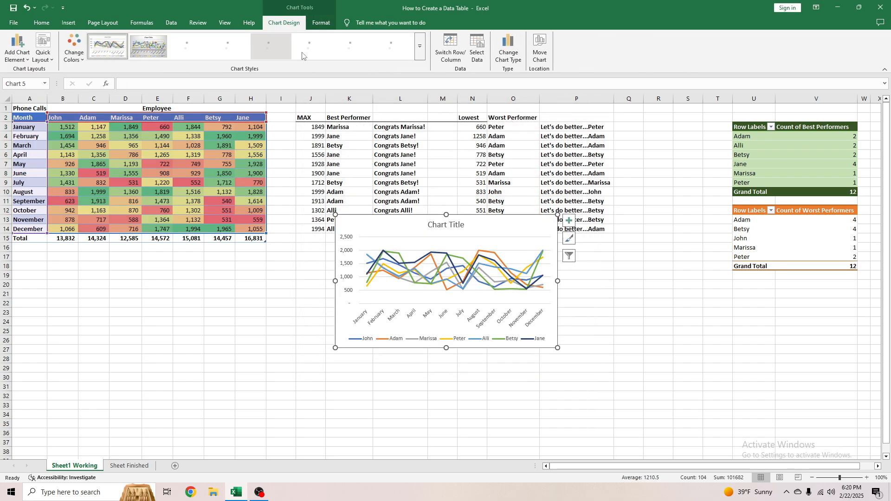
- Move the line chart directly beneath the data table and enlarge it to about 4.38" high by 6.37" wide
drag(465, 229, 142, 268)
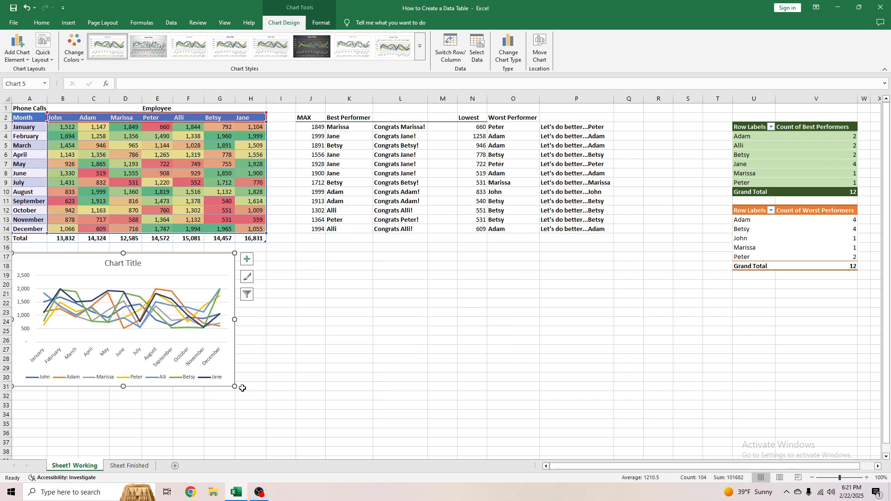
drag(235, 386, 295, 448)
- Replace the line chart's placeholder title with "Phone Calls per Month"
click(160, 264)
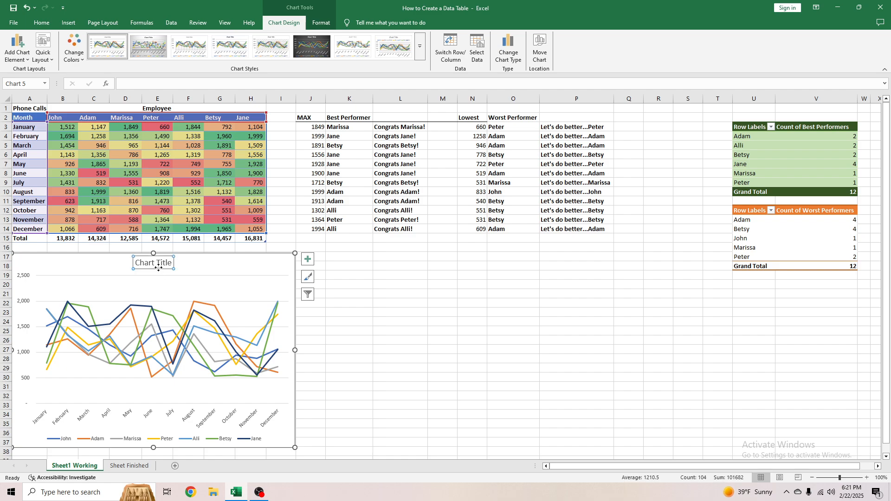
double_click(160, 264)
triple_click(160, 265)
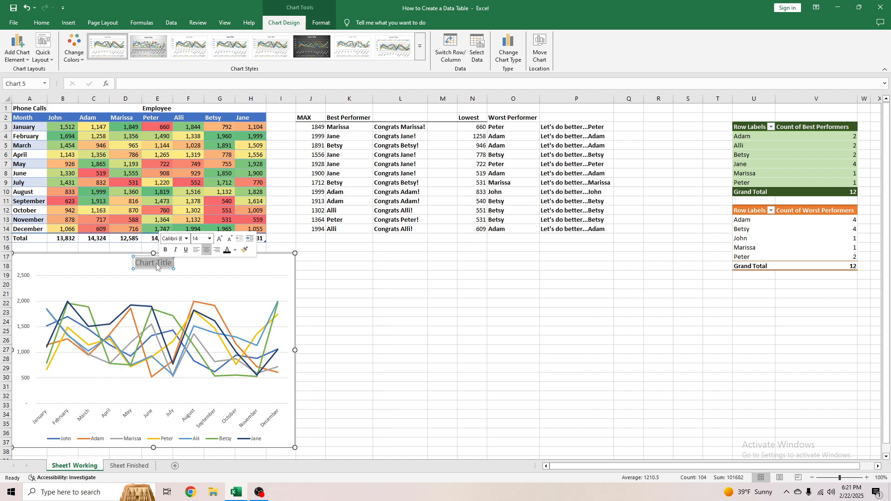
text(Phone)
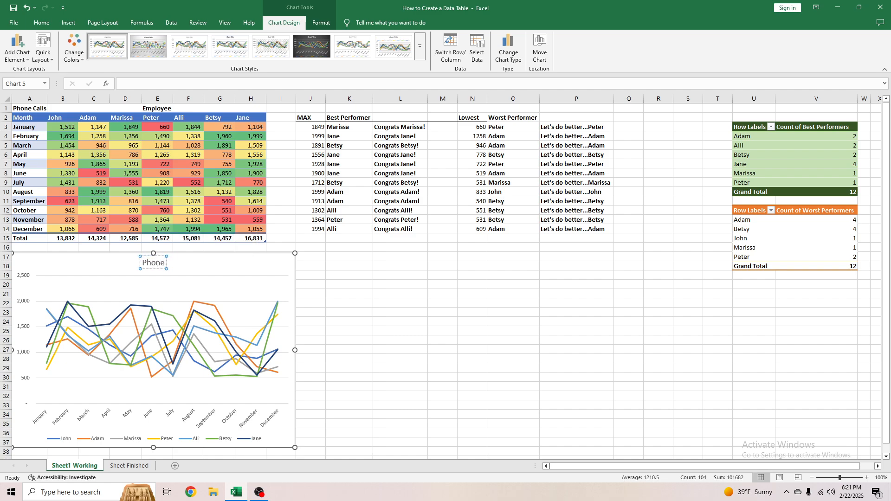
text( Calls per Month)
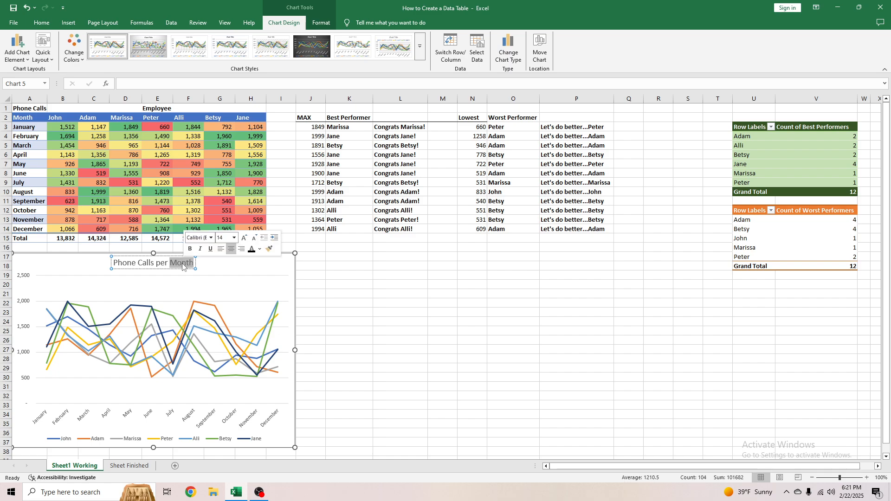
- Change the text fill of the whole chart title to black
drag(192, 263, 113, 263)
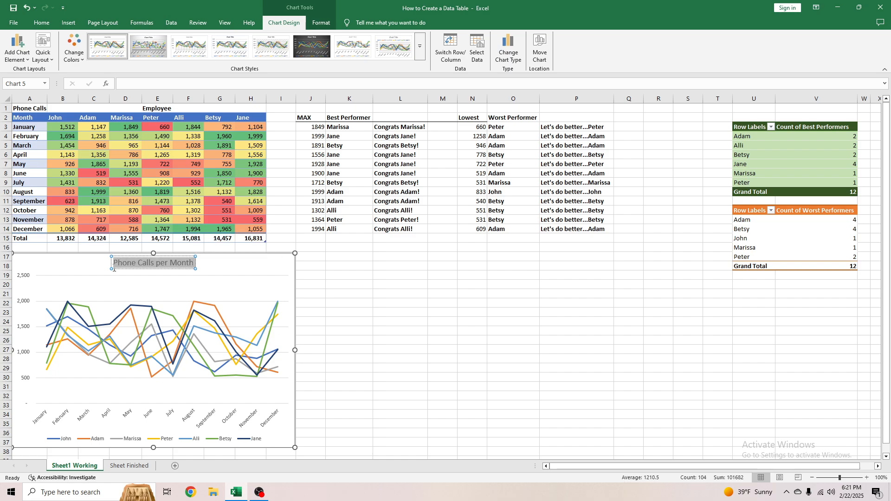
click(41, 22)
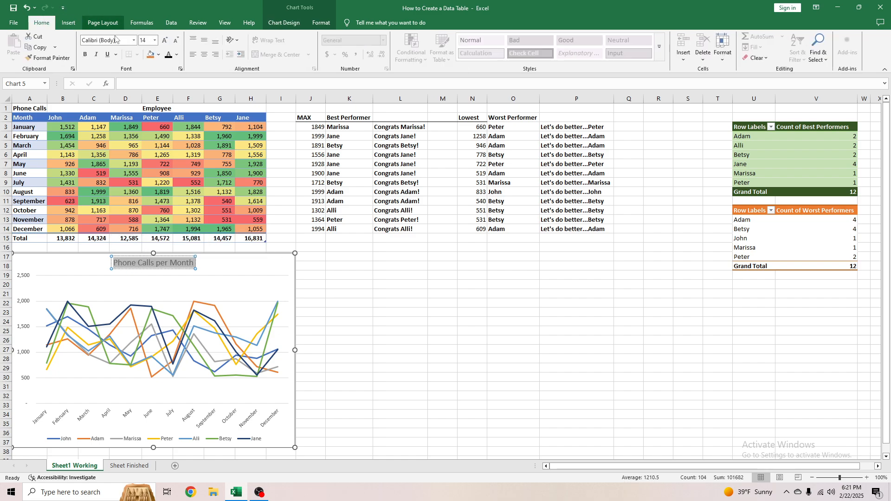
click(284, 22)
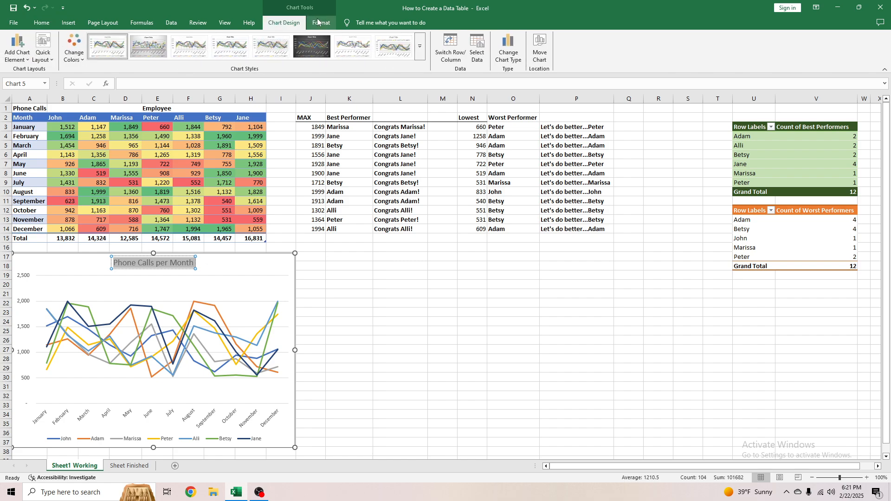
click(320, 23)
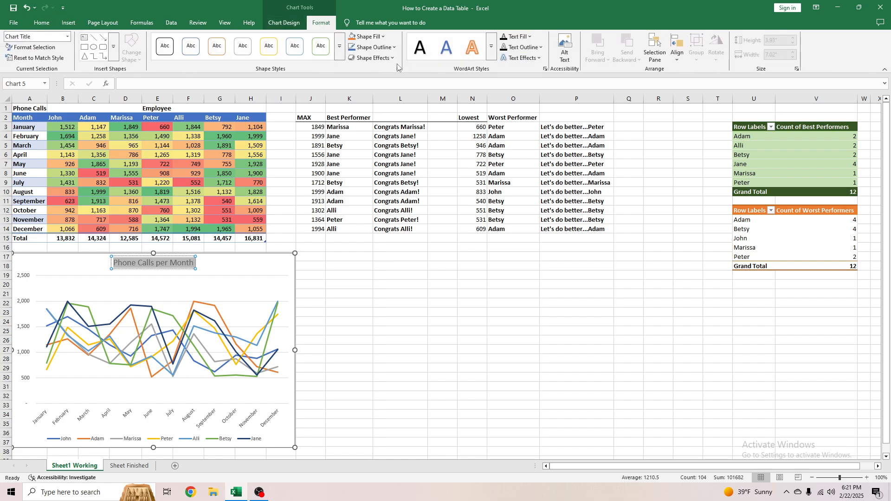
click(512, 39)
click(518, 67)
click(227, 289)
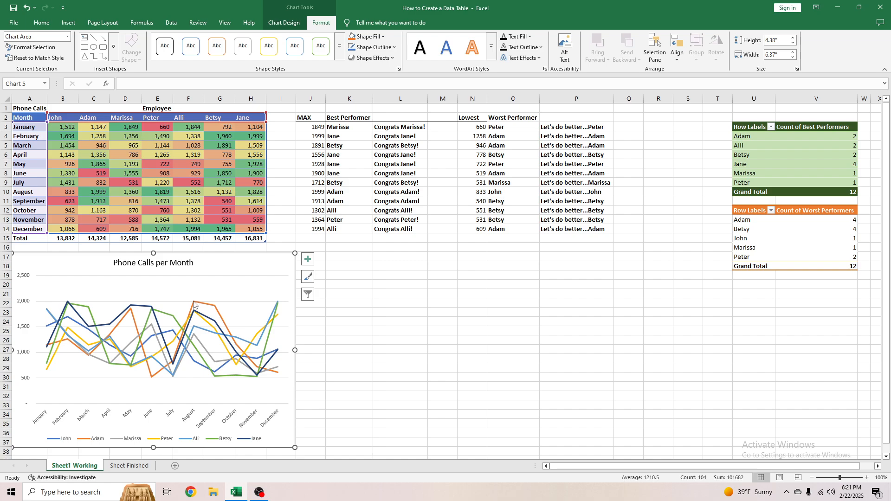
- Look through the chart styles and colour sets, and apply the first Colorful palette to the line chart
click(202, 316)
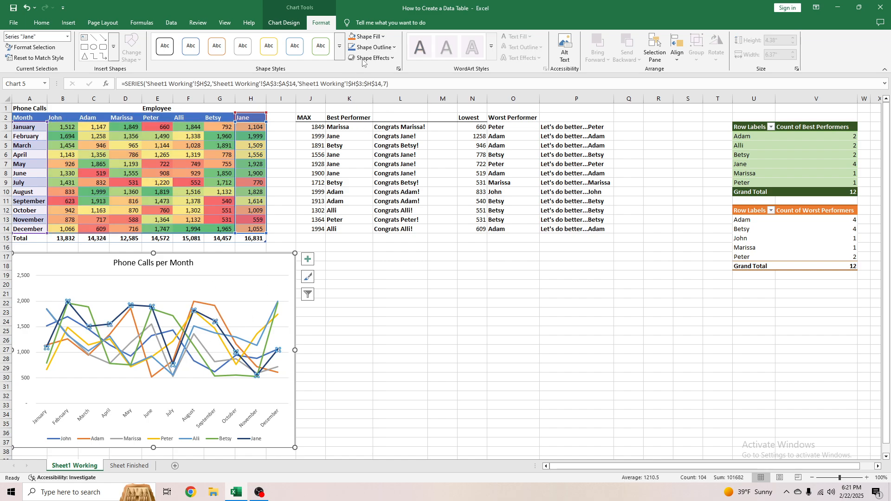
click(284, 23)
click(420, 55)
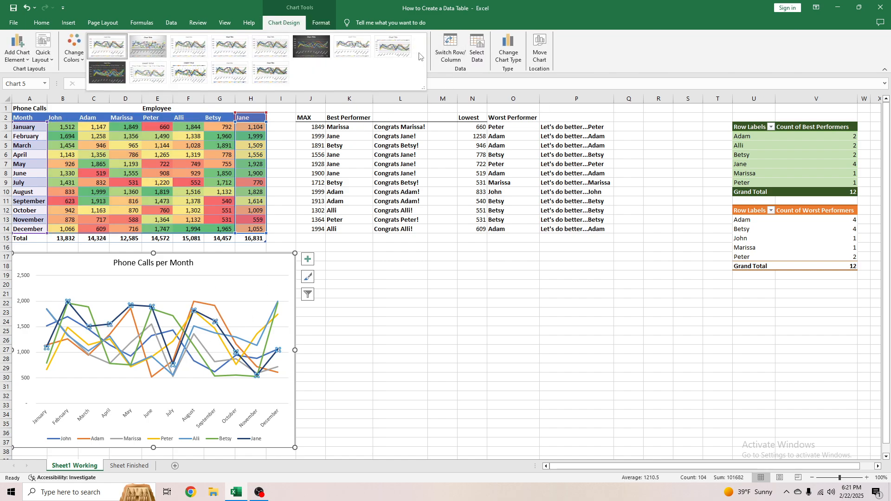
click(74, 51)
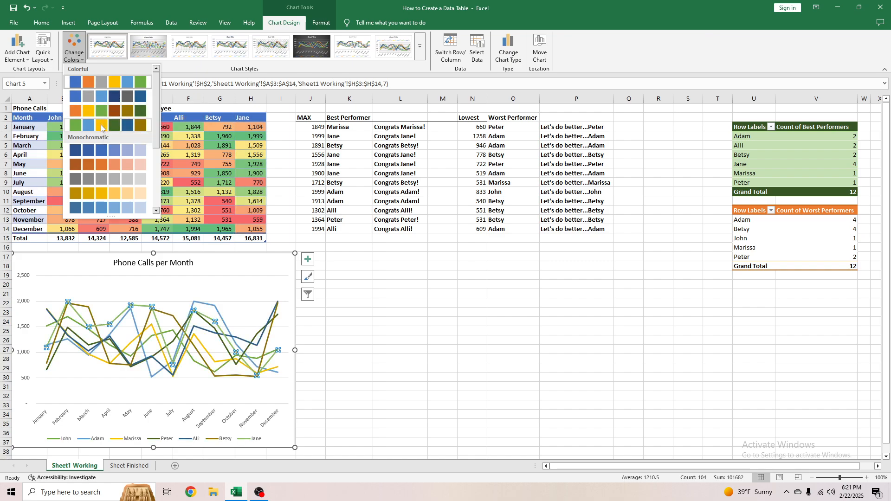
click(106, 83)
click(223, 269)
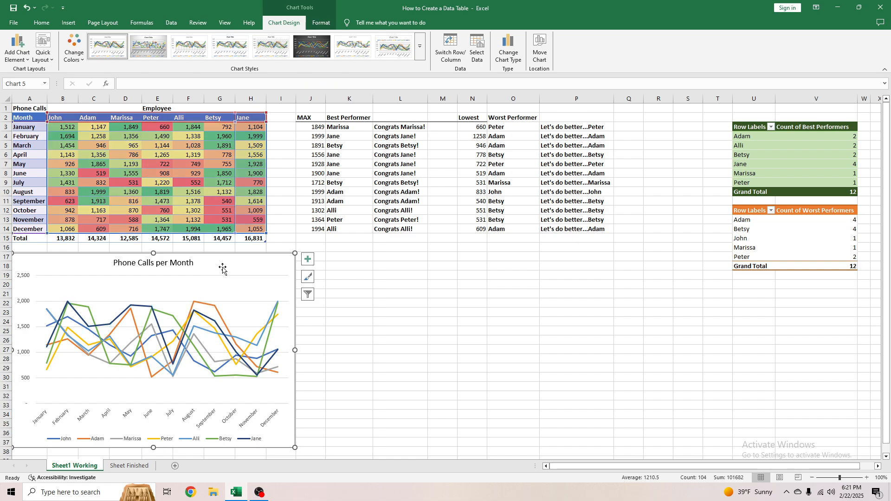
- Apply the chart style with round data markers on the lines to the Phone Calls per Month chart
click(349, 345)
click(260, 275)
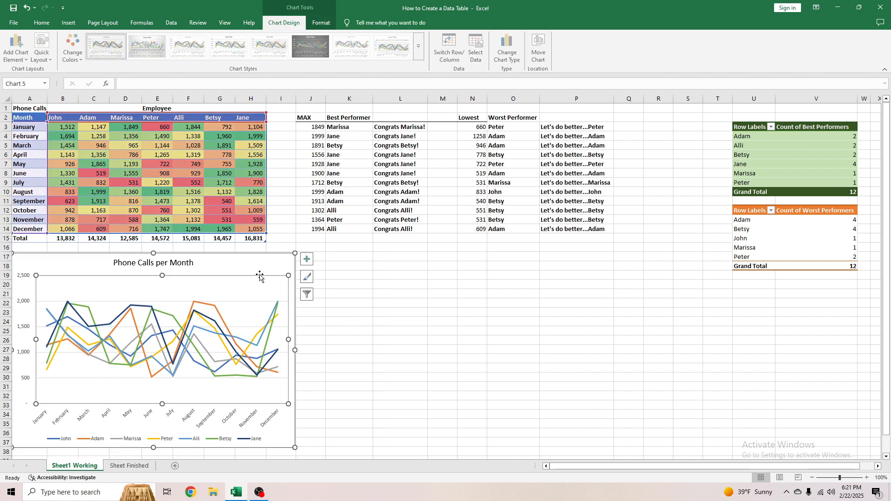
click(305, 361)
click(217, 279)
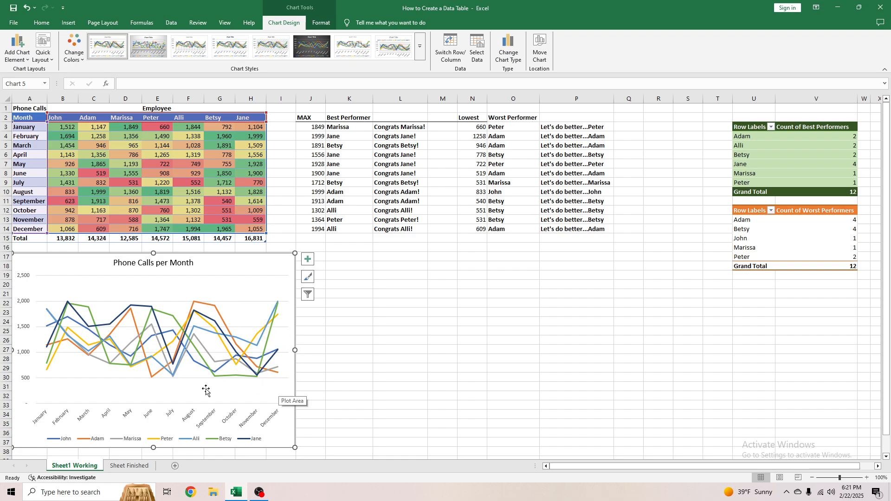
click(420, 58)
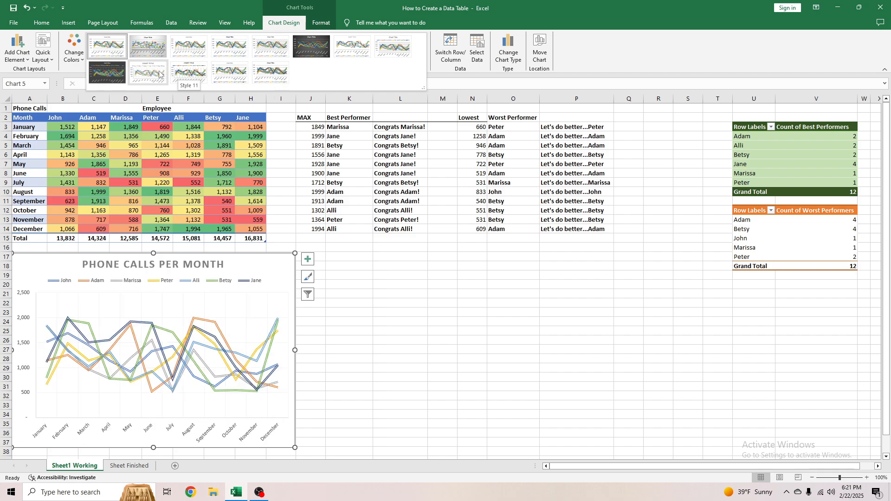
click(230, 80)
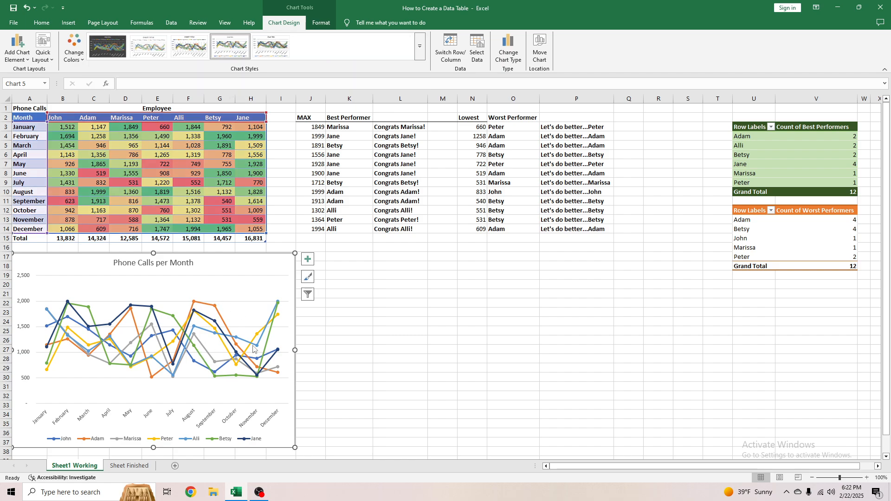
click(351, 349)
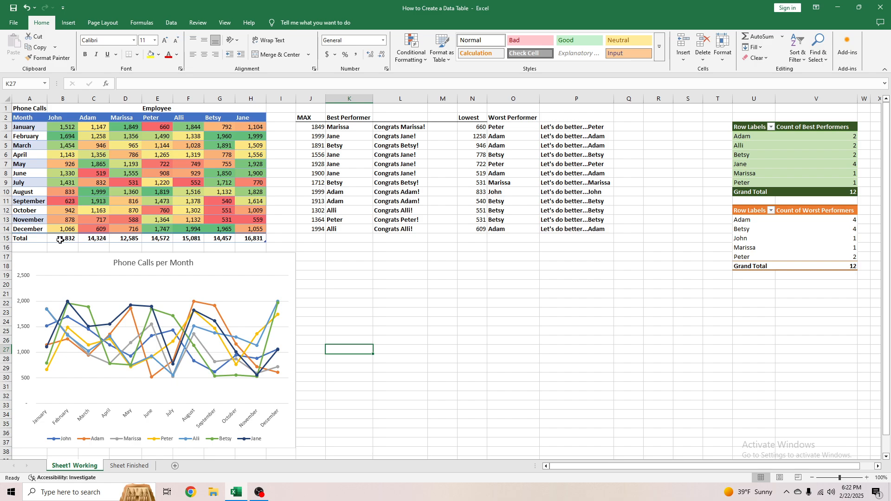
- Insert the recommended pie chart from the employee names in B2:H2 and their totals in B15:H15
drag(61, 240, 245, 236)
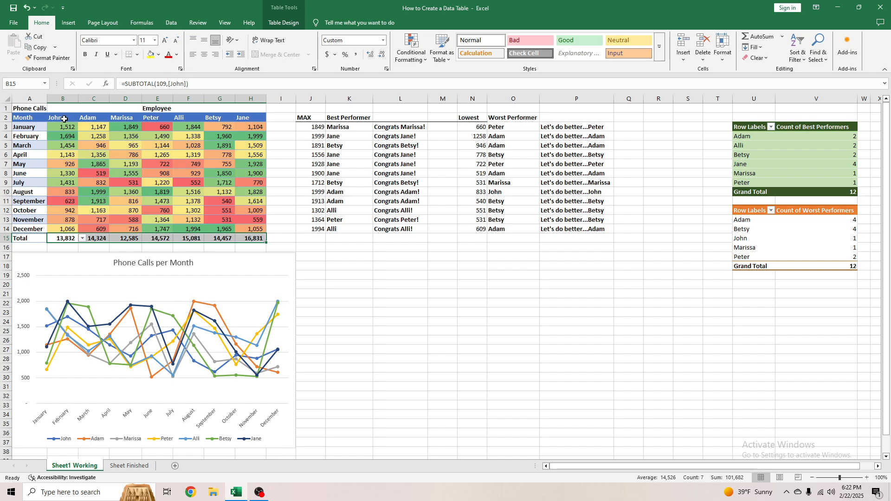
drag(60, 117, 250, 118)
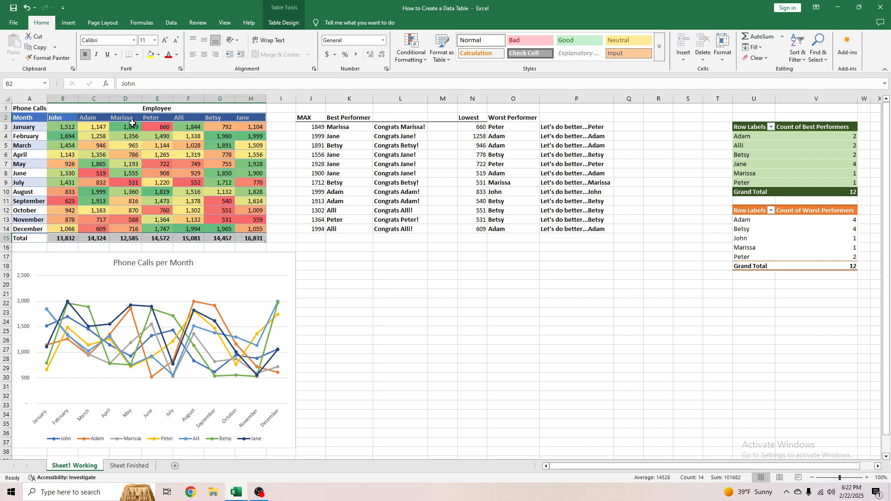
click(69, 23)
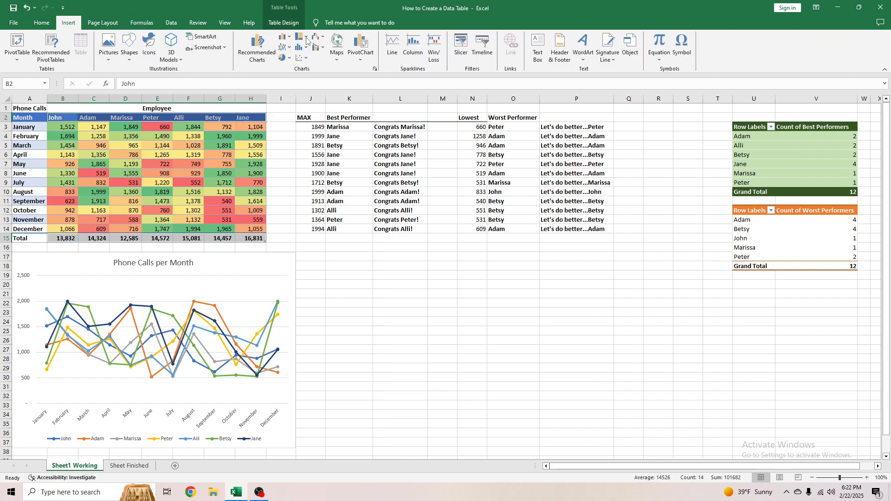
click(287, 37)
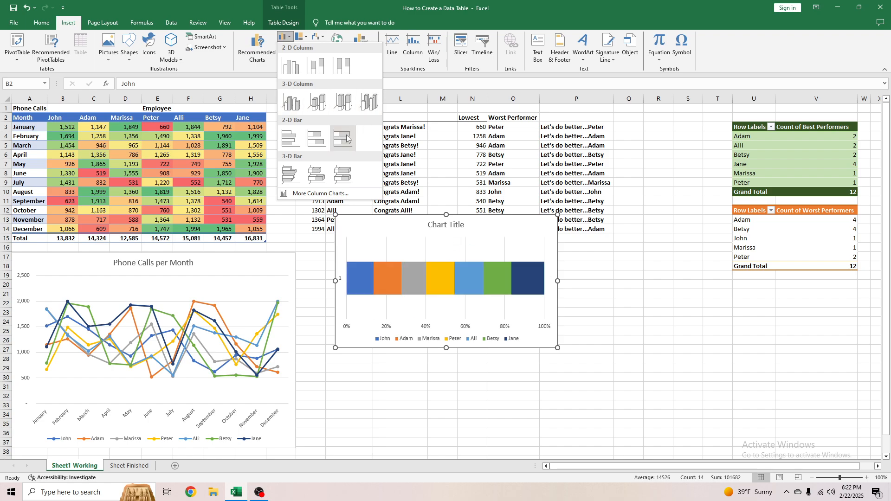
click(285, 47)
click(284, 46)
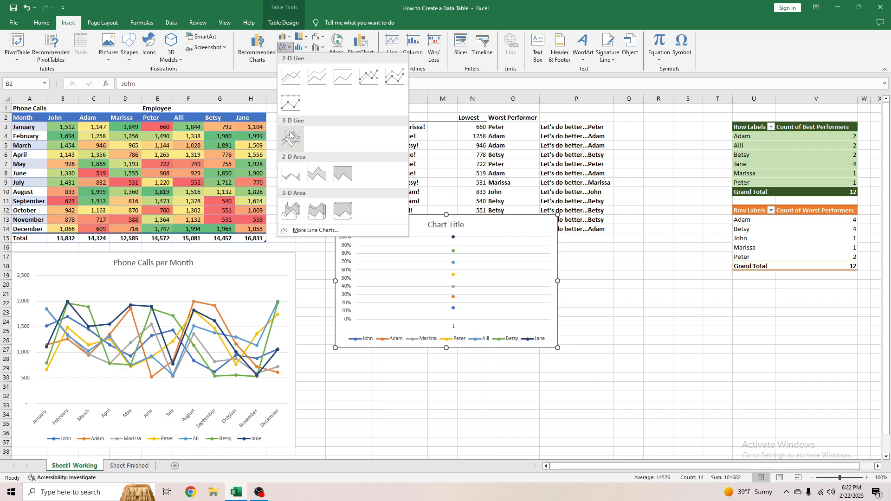
click(284, 47)
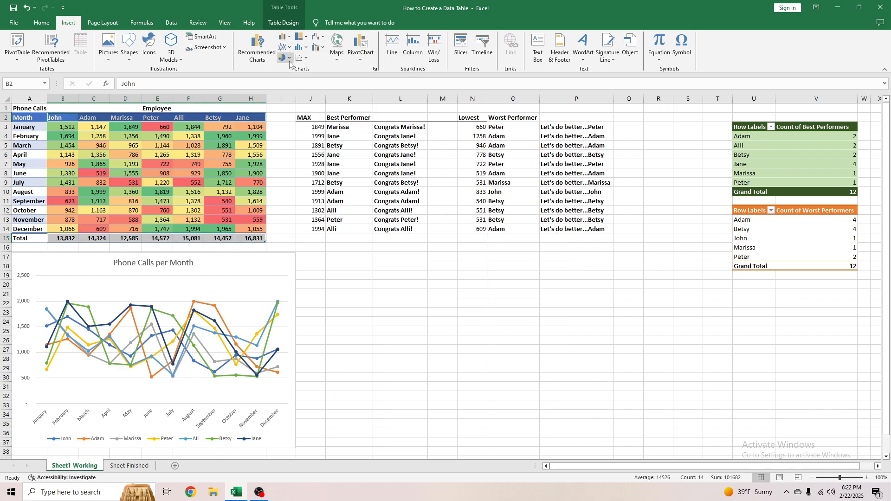
click(285, 57)
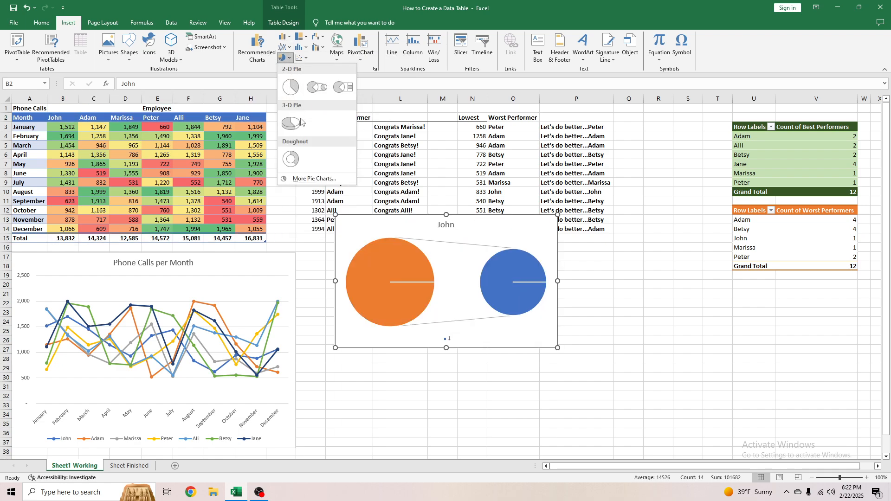
click(258, 52)
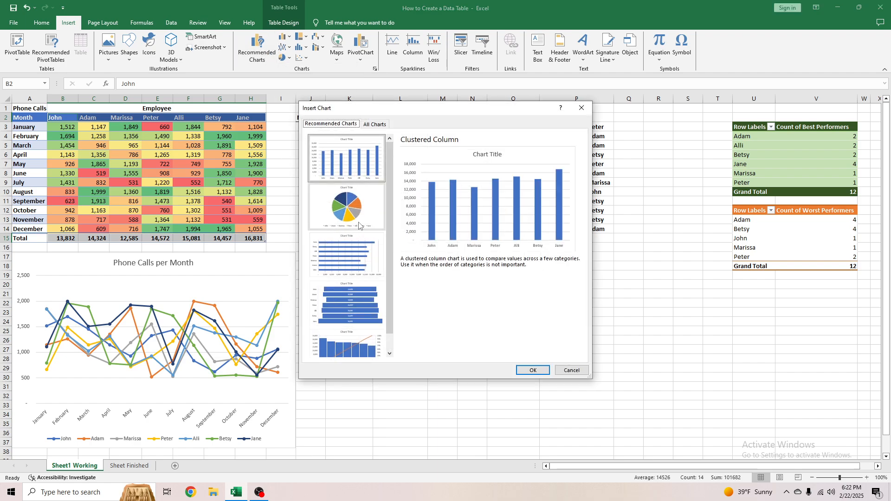
click(369, 206)
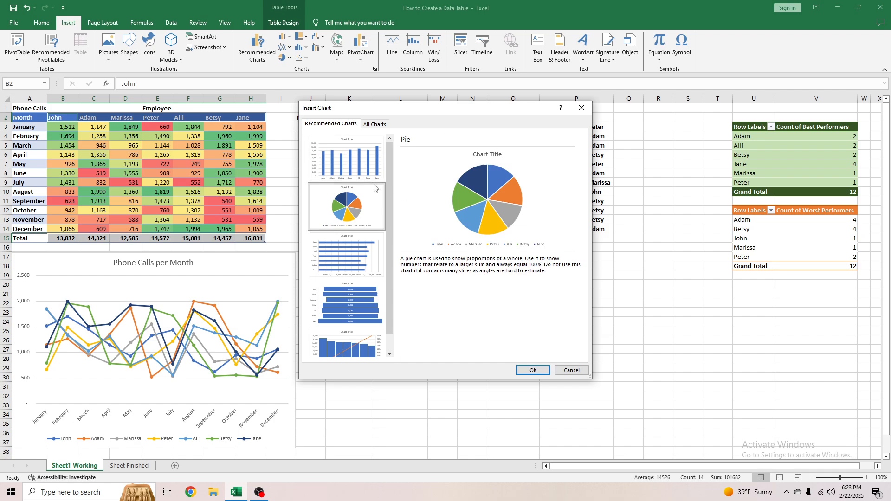
click(533, 370)
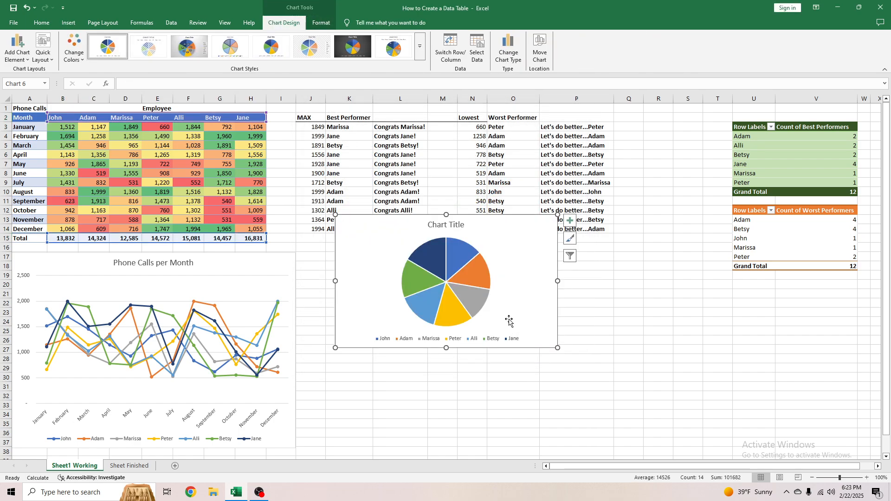
- Place the pie chart beside the line chart, starting at row 17, and enlarge it to about 4.33" high by 6.77" wide
drag(515, 251, 511, 289)
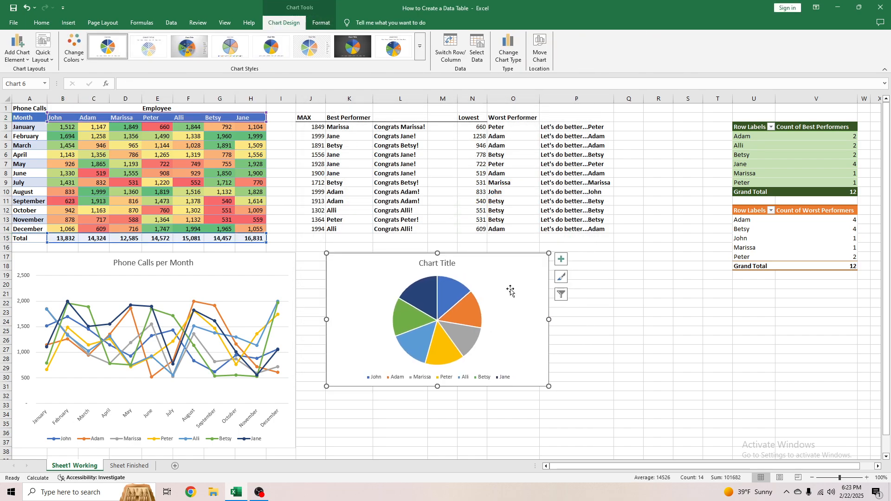
scroll(547, 329, down, 2)
drag(549, 331, 628, 390)
scroll(484, 288, up, 2)
- Replace the pie chart's placeholder title with "Total Phone Calls"
click(469, 263)
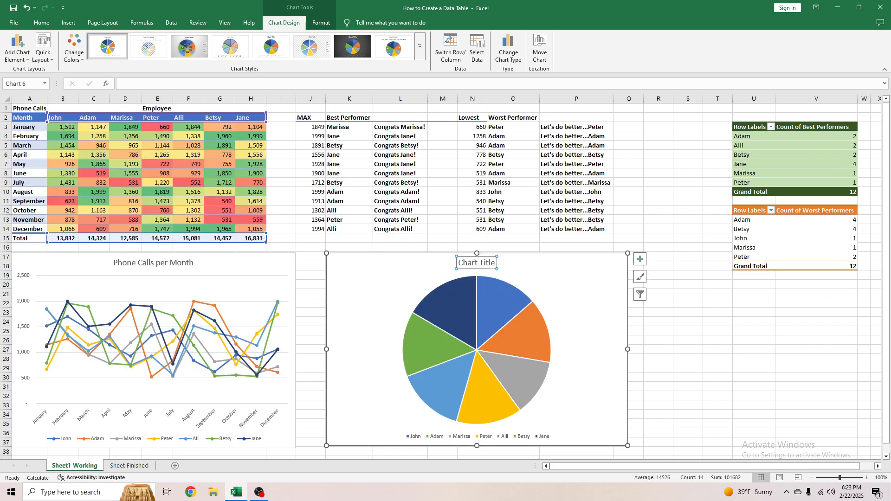
drag(459, 263, 497, 264)
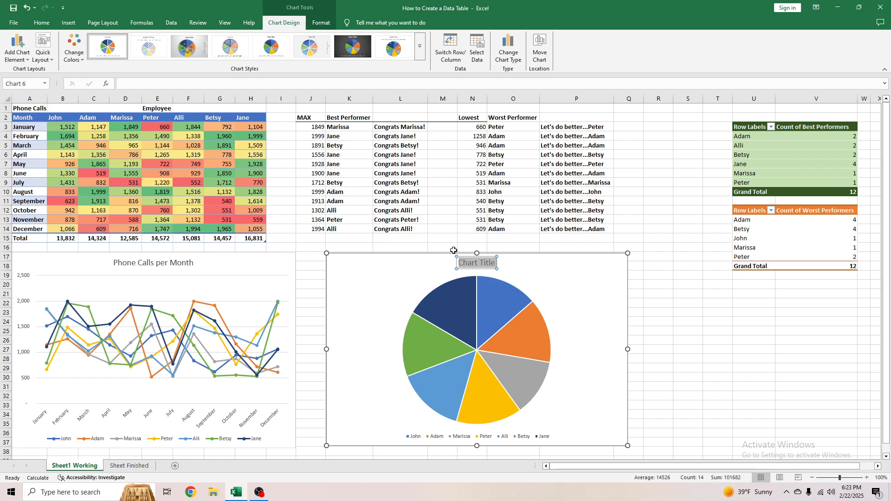
text(Total Phone Calls)
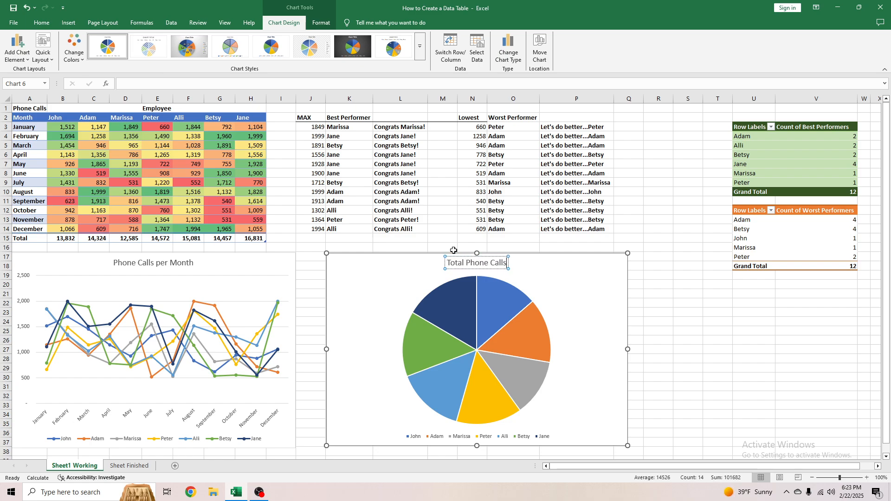
- Change the text fill of the whole Total Phone Calls title to black
triple_click(480, 266)
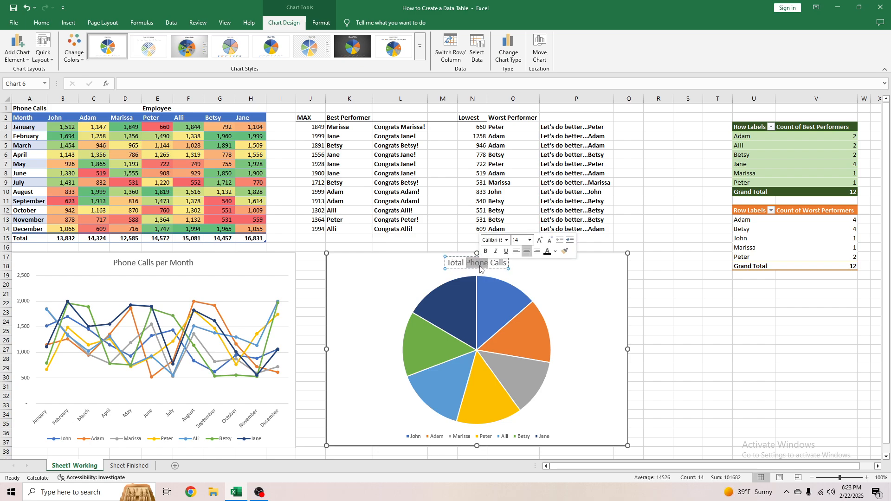
click(322, 22)
click(504, 38)
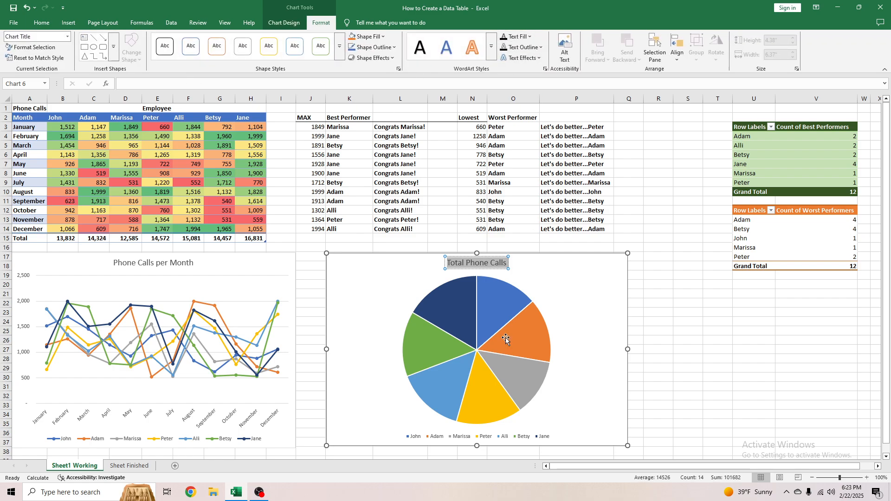
click(549, 304)
click(534, 341)
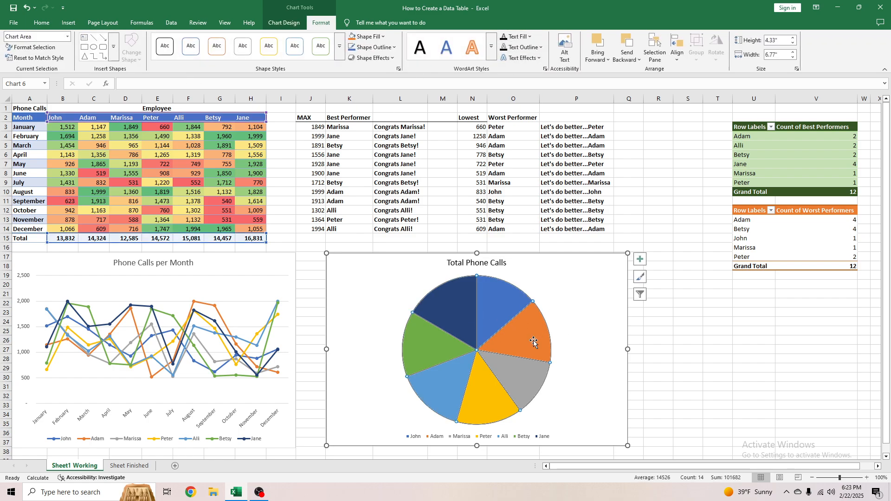
click(585, 333)
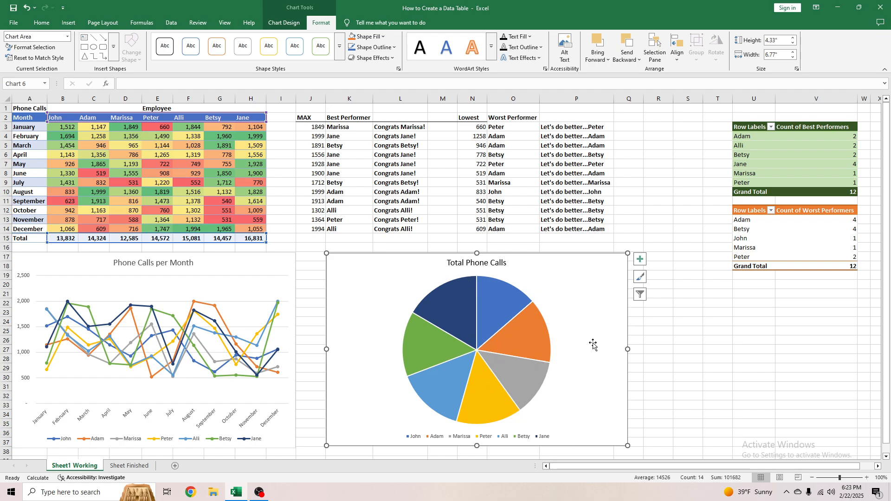
- Add data labels to the pie chart and apply the last chart style, with shaded slices and a bold title
click(639, 265)
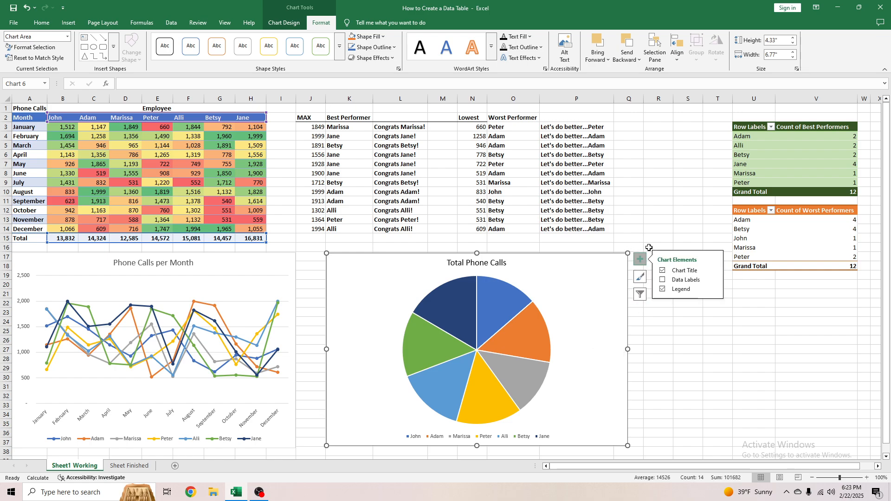
click(663, 281)
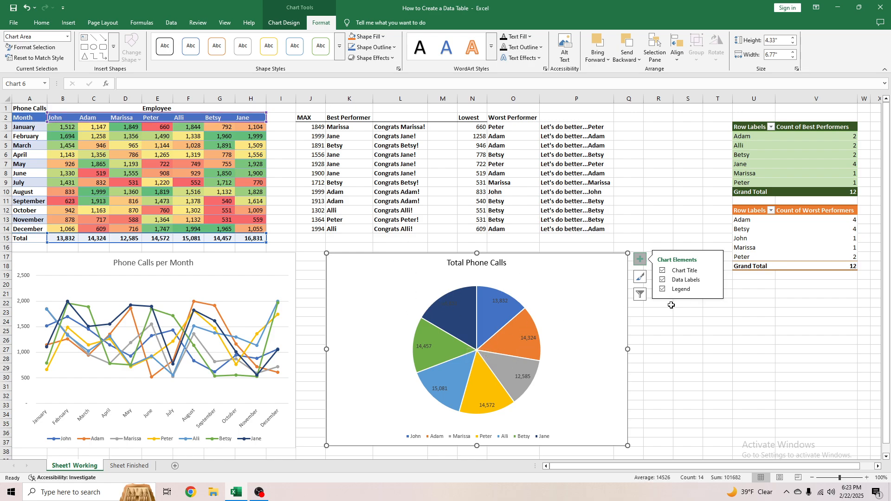
click(641, 277)
scroll(710, 392, down, 3)
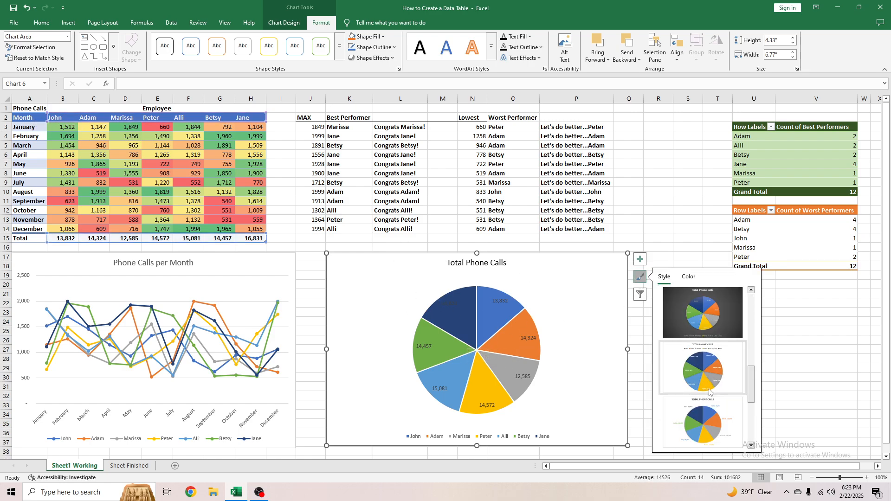
scroll(708, 418, down, 2)
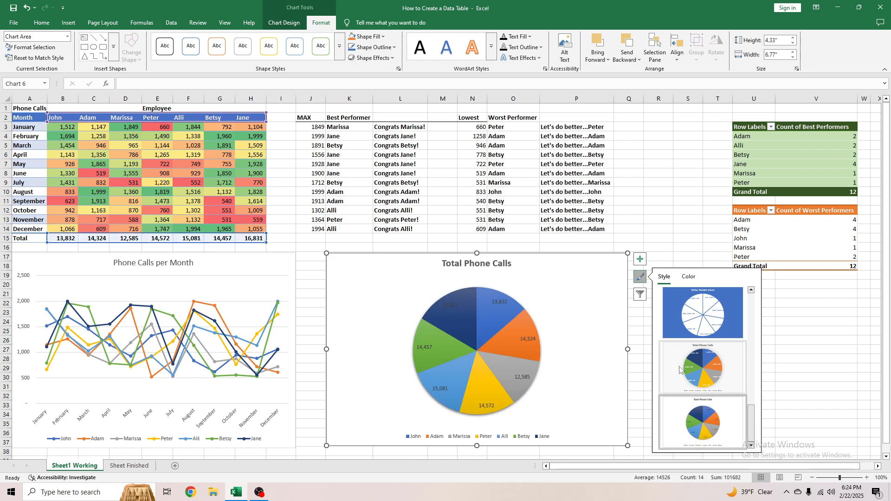
- Filter the pie chart to show only the first three employees
click(640, 295)
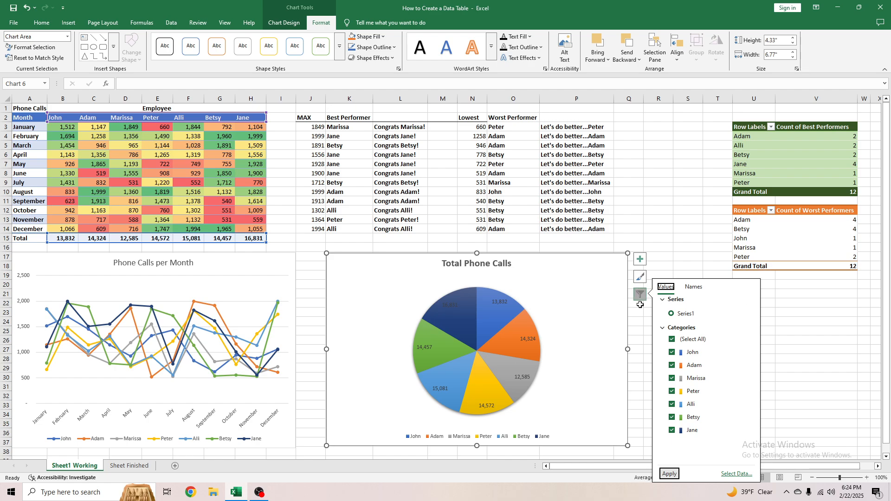
click(683, 339)
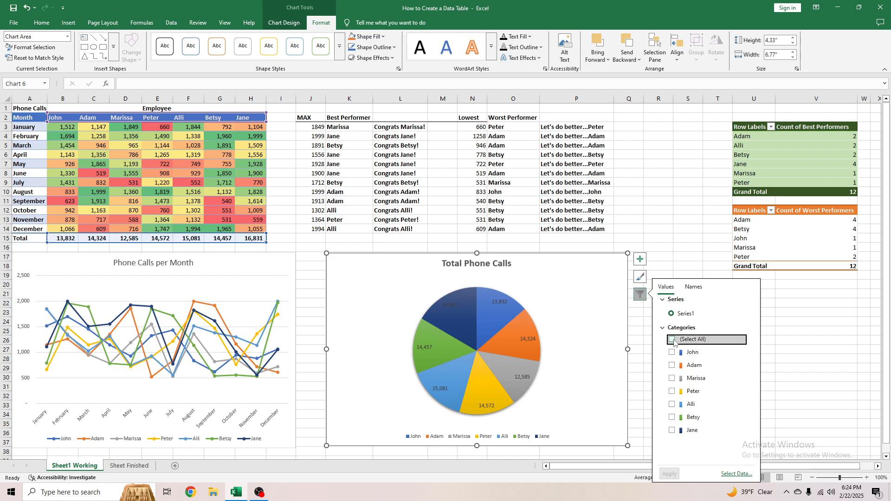
click(674, 353)
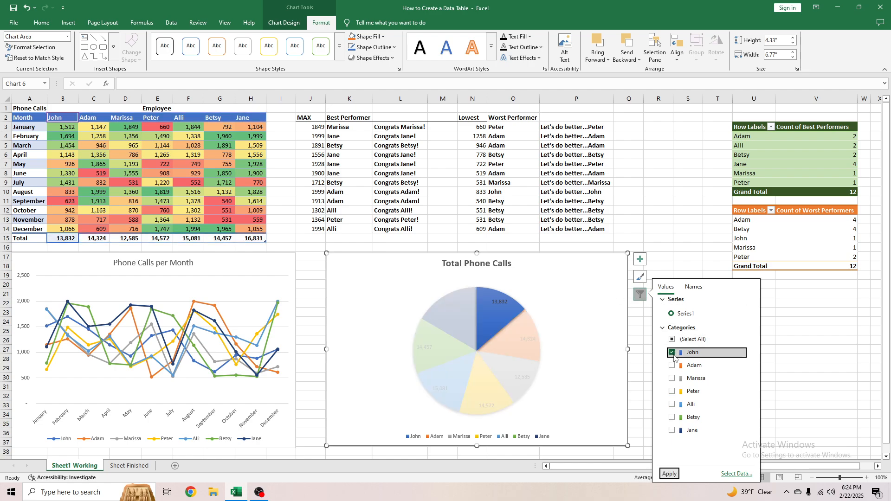
click(673, 379)
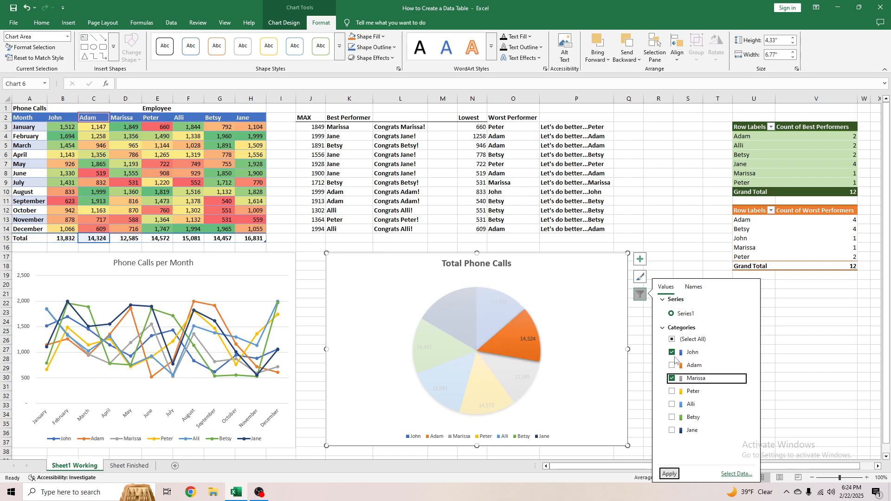
click(672, 366)
click(670, 474)
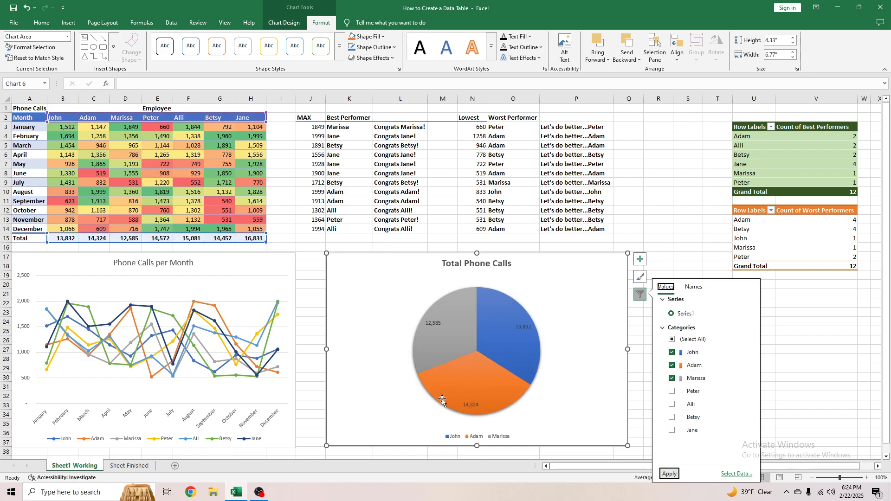
- Restore all employee categories in the pie chart's filter and close the filter
click(673, 340)
click(673, 340)
click(669, 473)
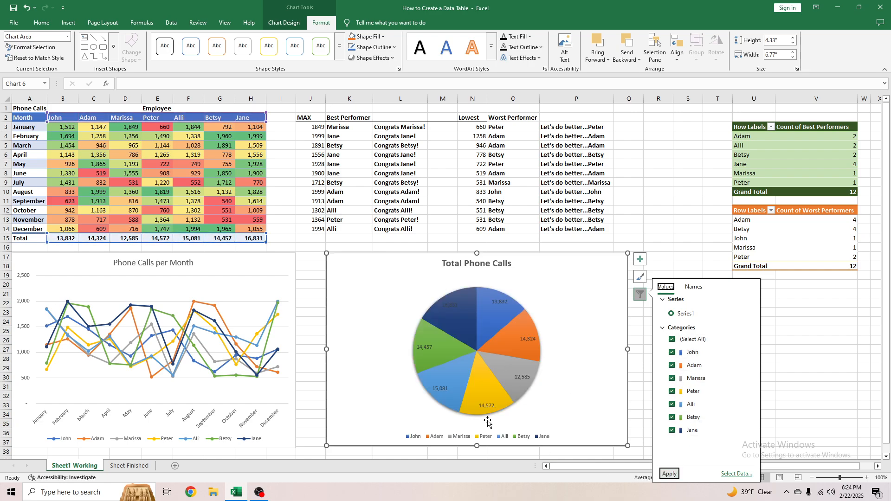
click(668, 265)
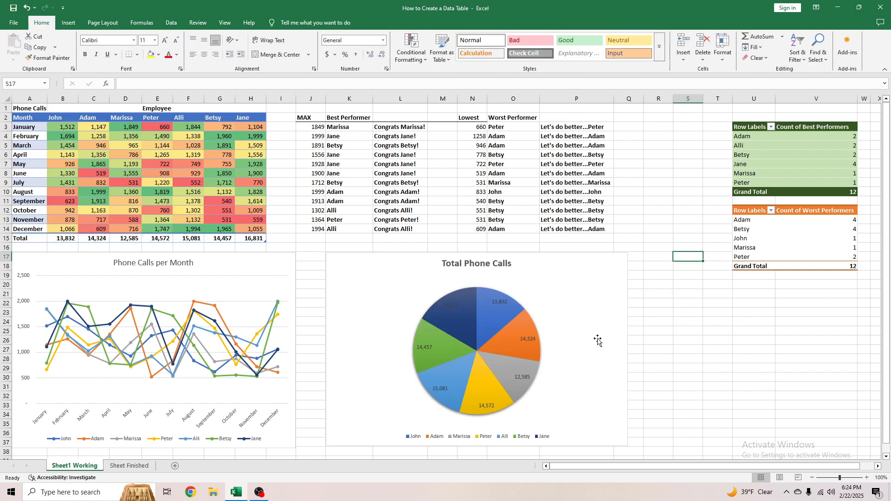
- Set the text fill of all the pie chart's data labels to solid white
click(533, 342)
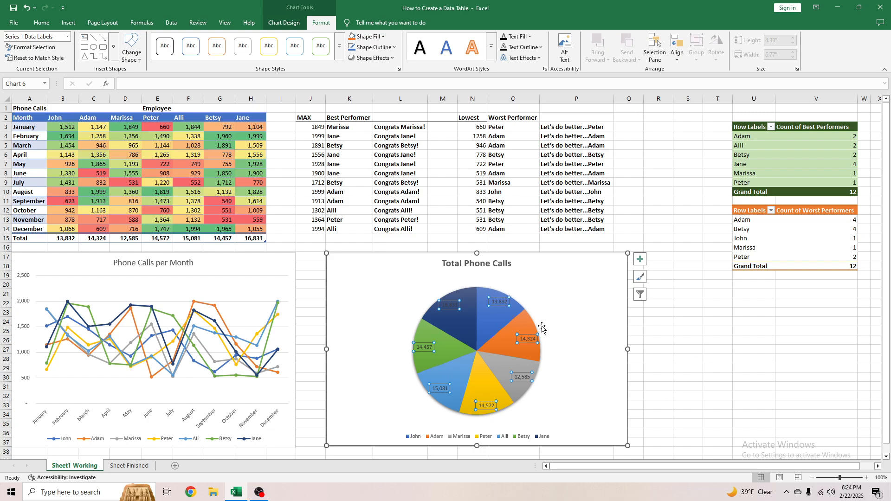
click(449, 305)
double_click(449, 307)
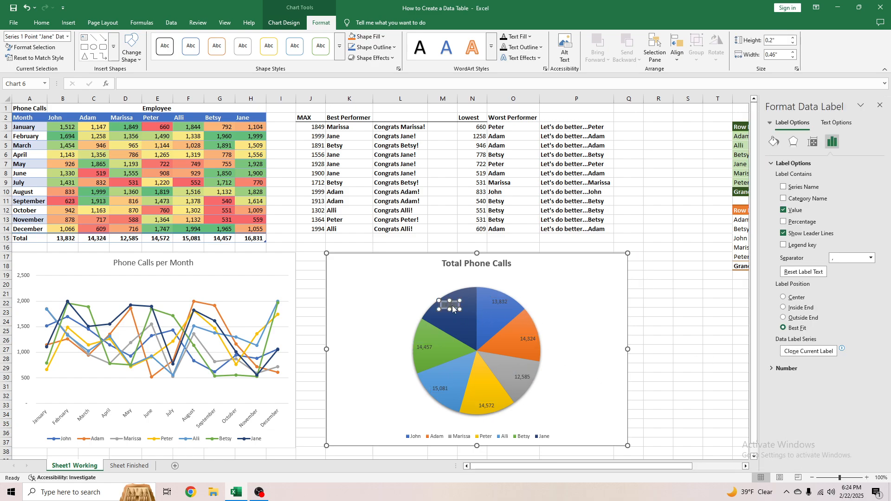
click(450, 306)
drag(455, 308, 515, 309)
click(463, 308)
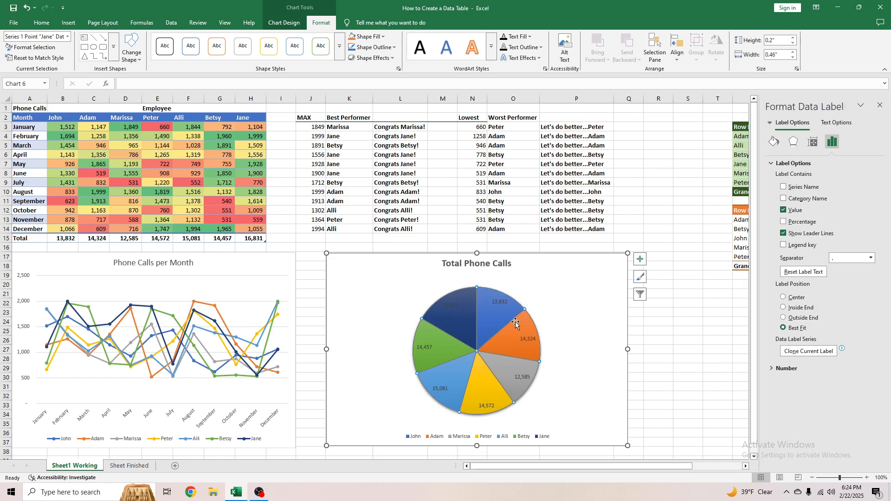
click(451, 306)
click(836, 123)
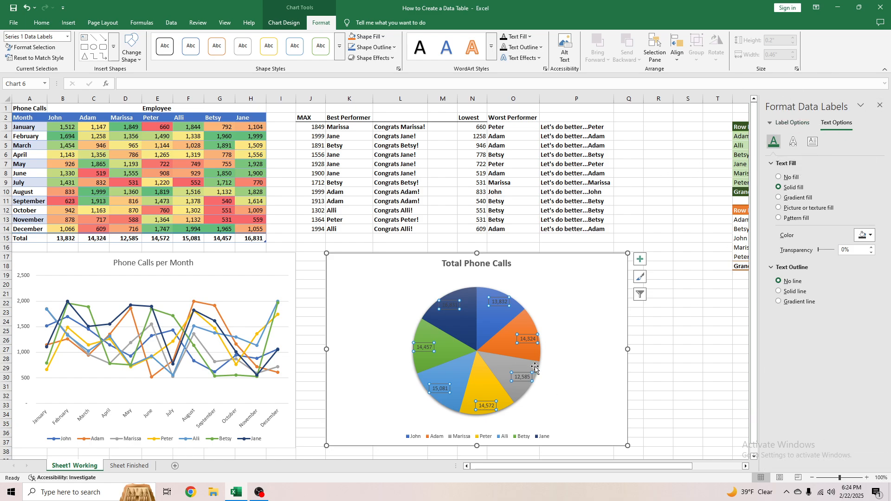
click(871, 236)
click(767, 277)
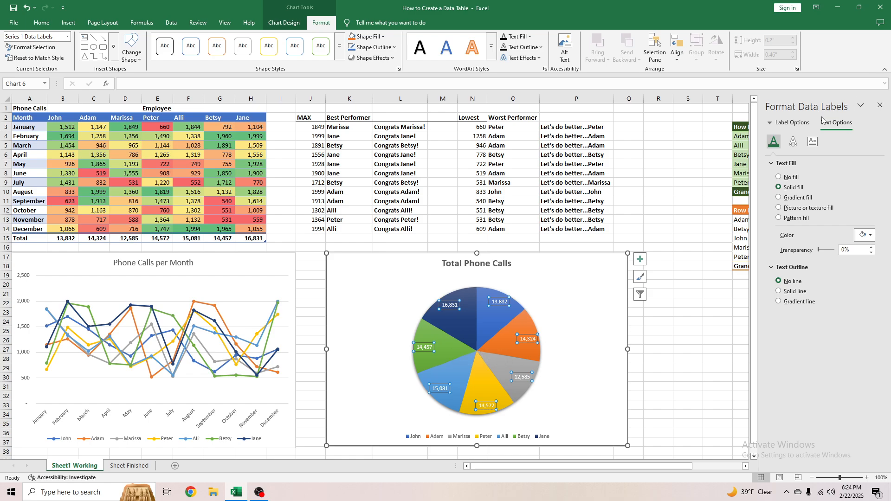
- Add the category name and percentage to the pie chart's data labels alongside the value, and deselect the chart
click(804, 125)
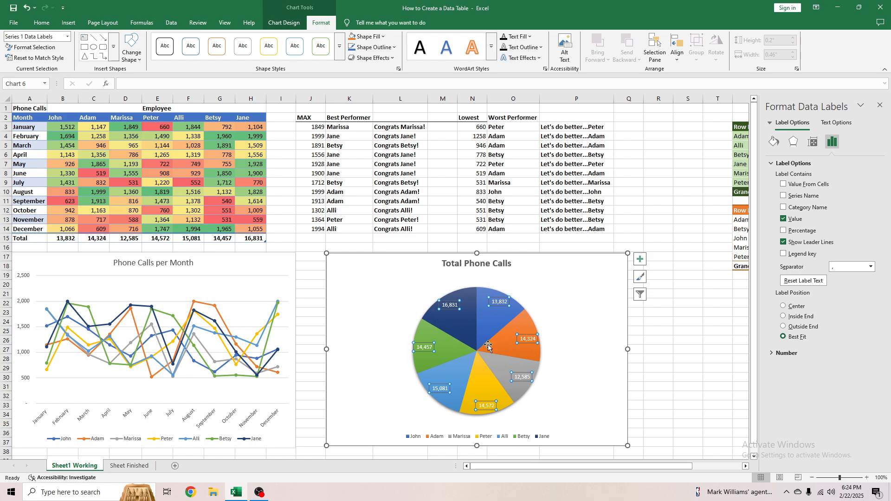
mouse_move(451, 315)
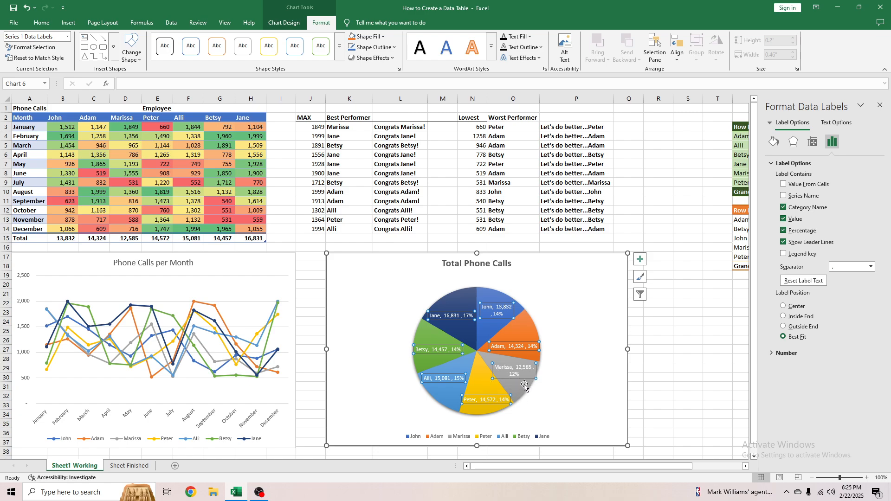
click(568, 414)
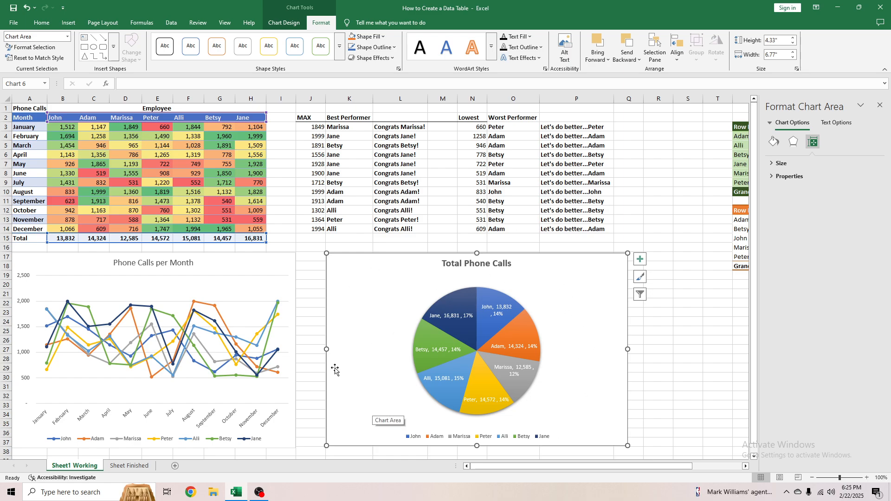
click(312, 350)
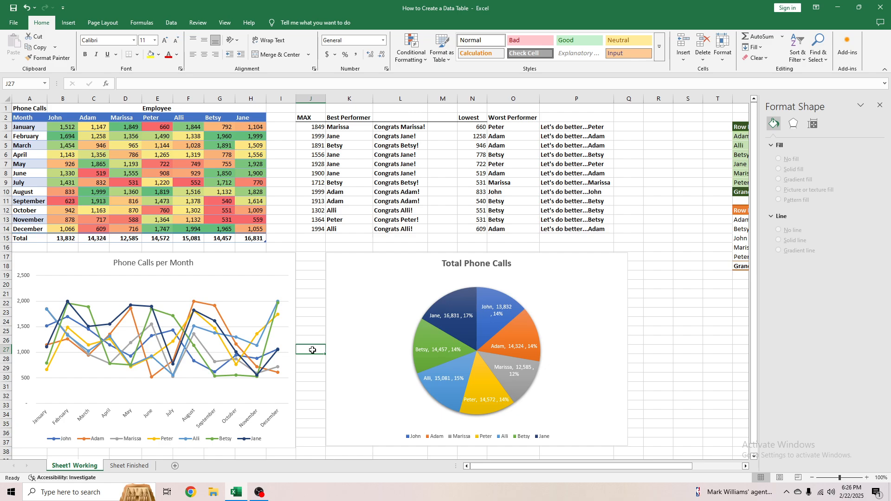
click(318, 393)
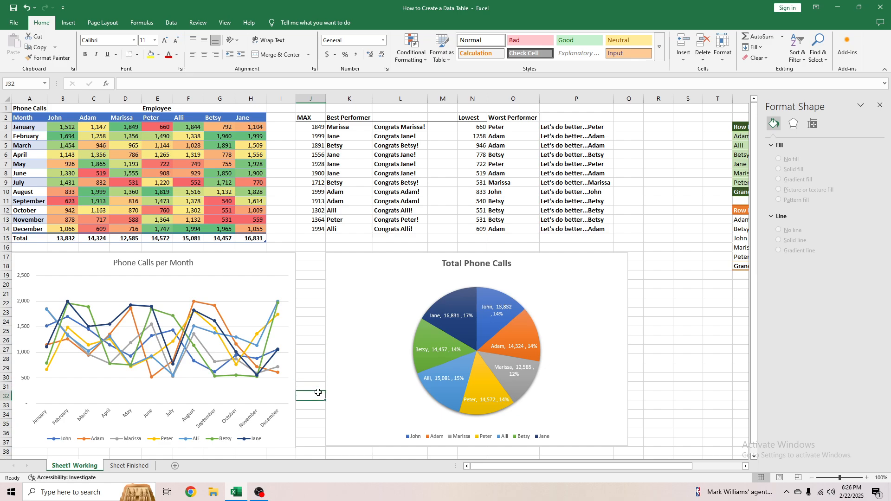